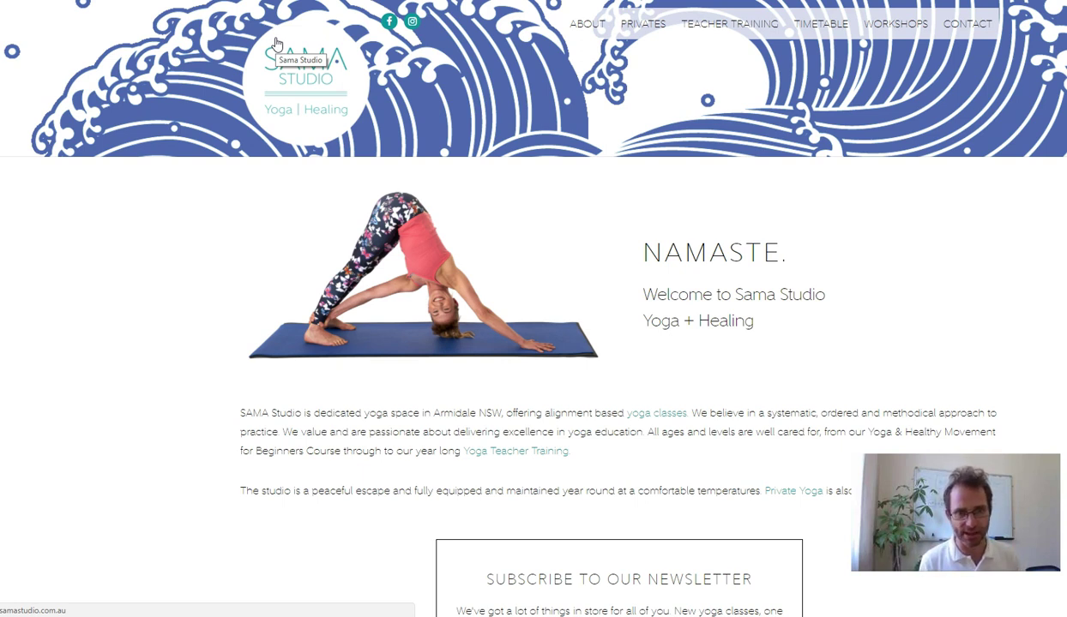
- Look over the Sama Studio homepage, from the welcome text down to the newsletter subscription form
scroll(467, 240, down, 3)
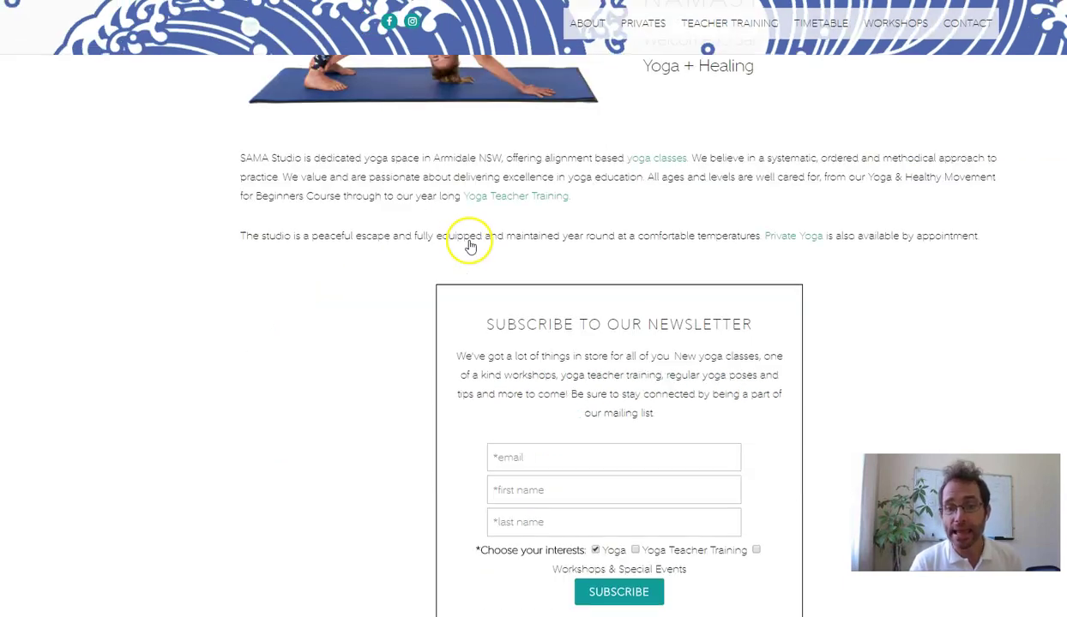
scroll(484, 245, up, 2)
scroll(480, 231, up, 2)
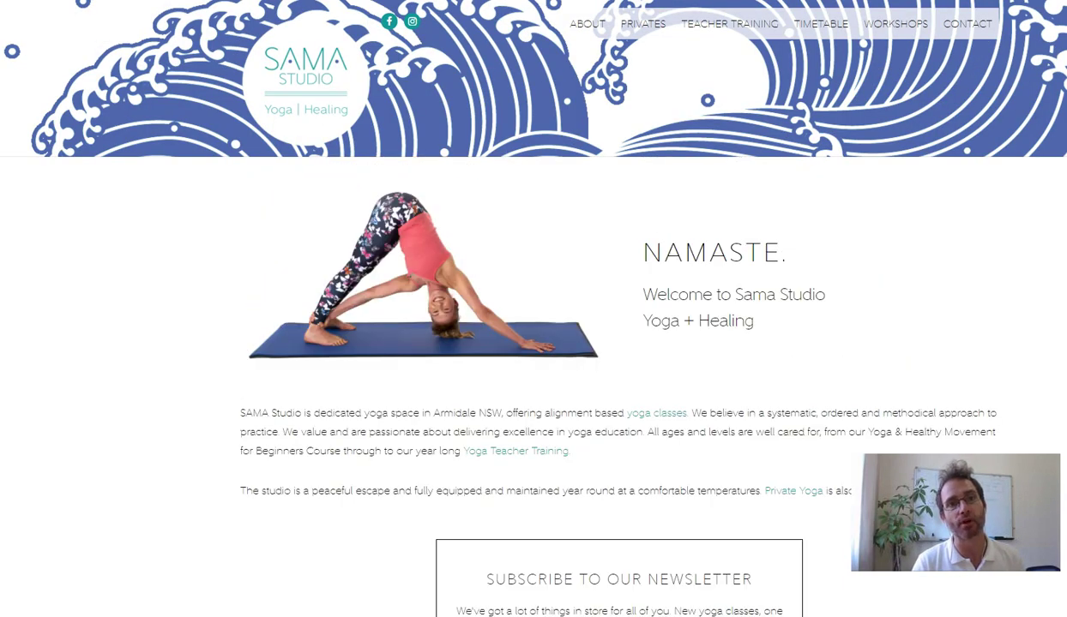
- Switch to the SEMrush organic positions report for samastudio.com.au and examine the monthly traffic trend and the keyword and traffic totals
key(ctrl+Tab)
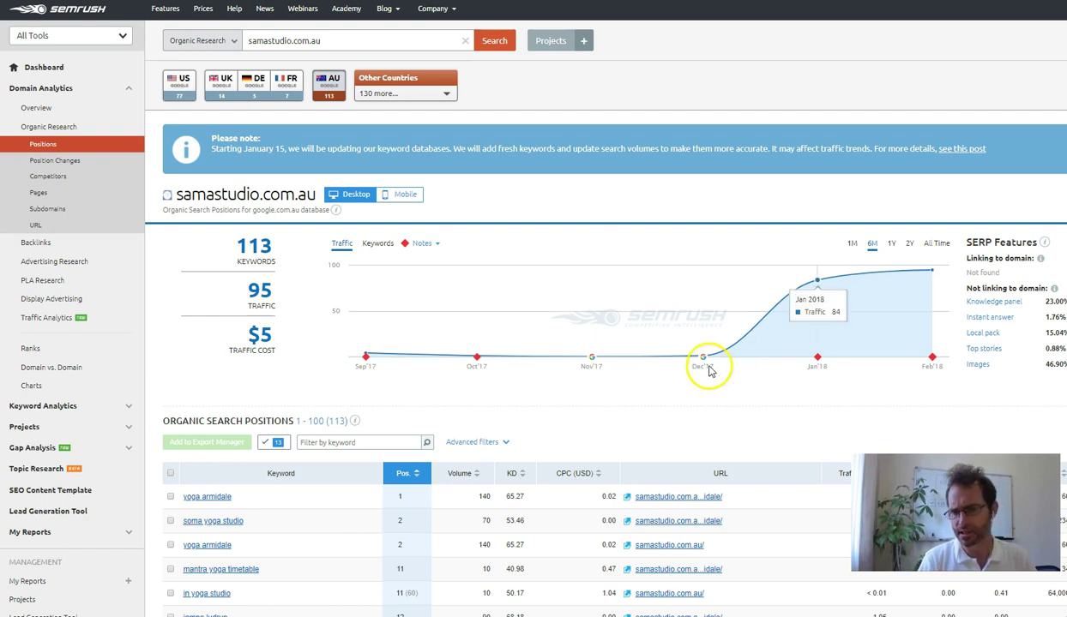
mouse_move(828, 311)
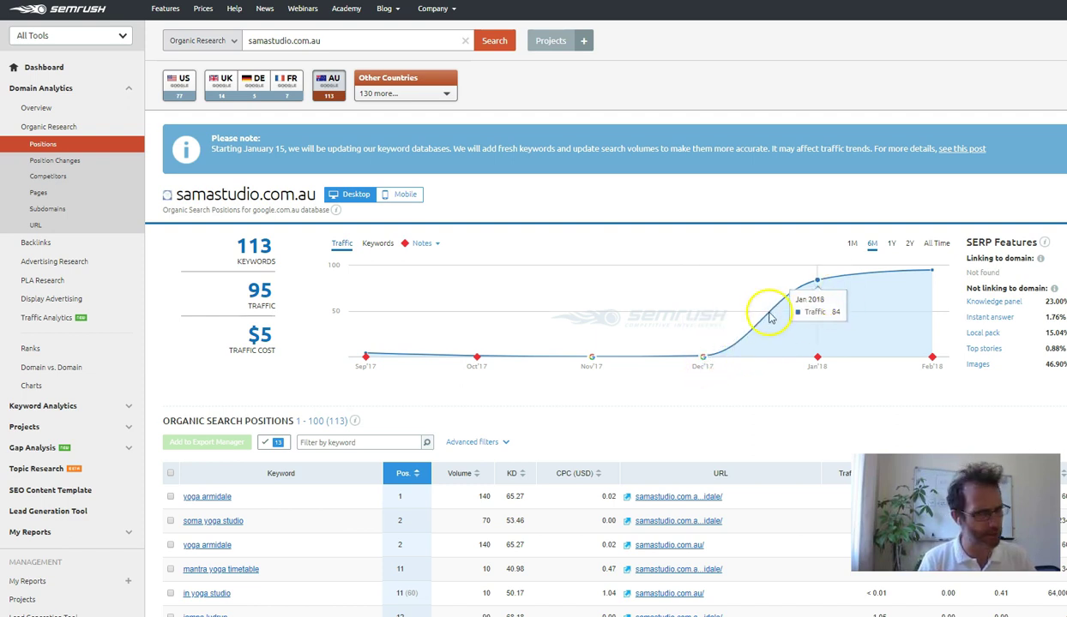
mouse_move(710, 358)
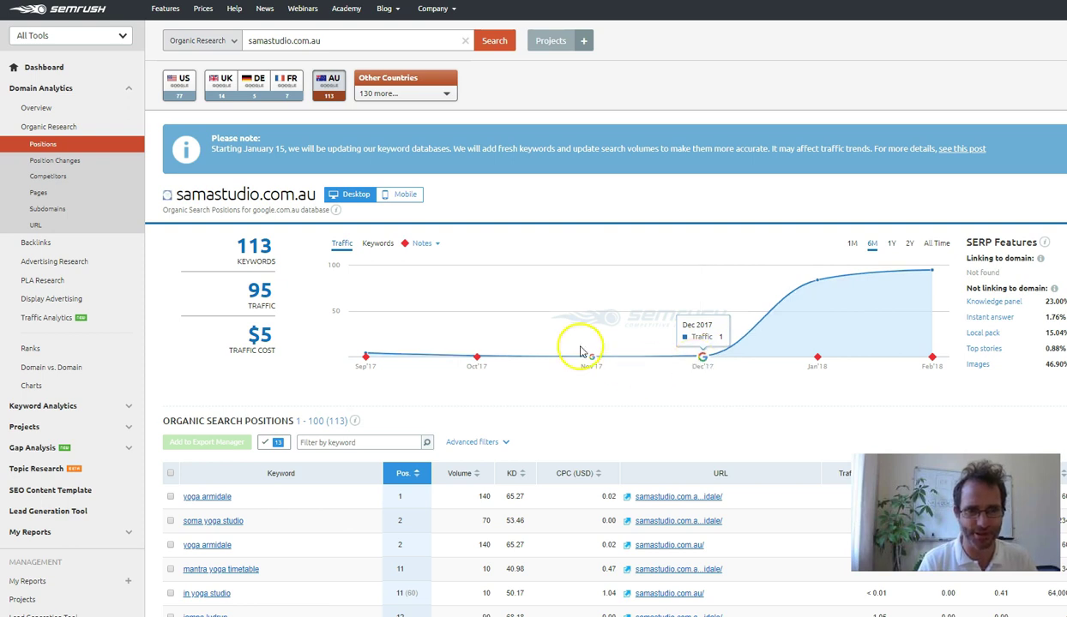
mouse_move(266, 240)
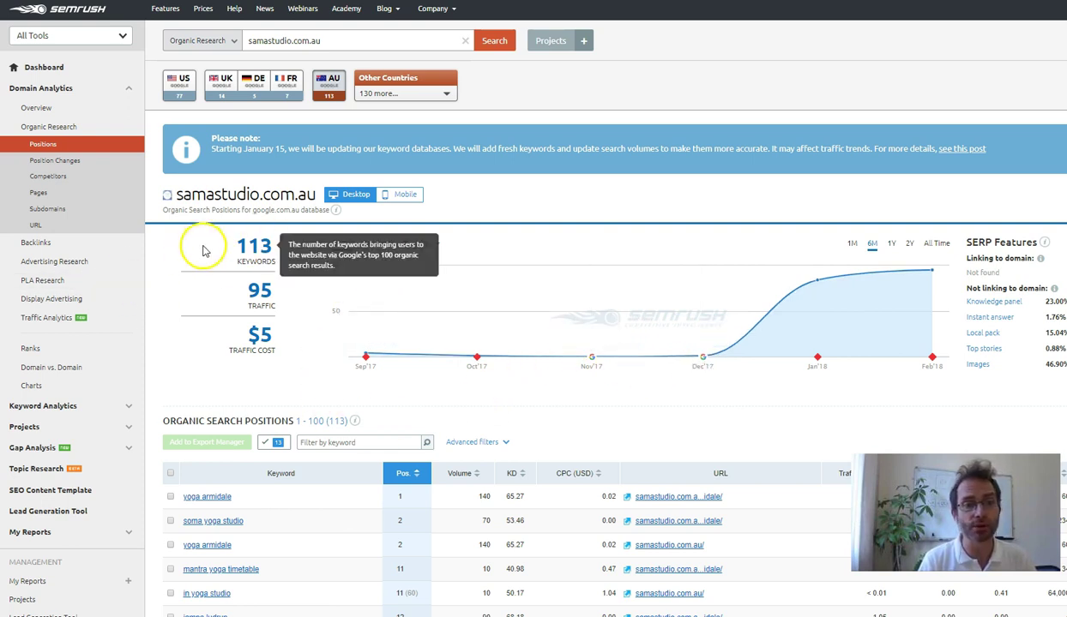
drag(201, 247, 279, 249)
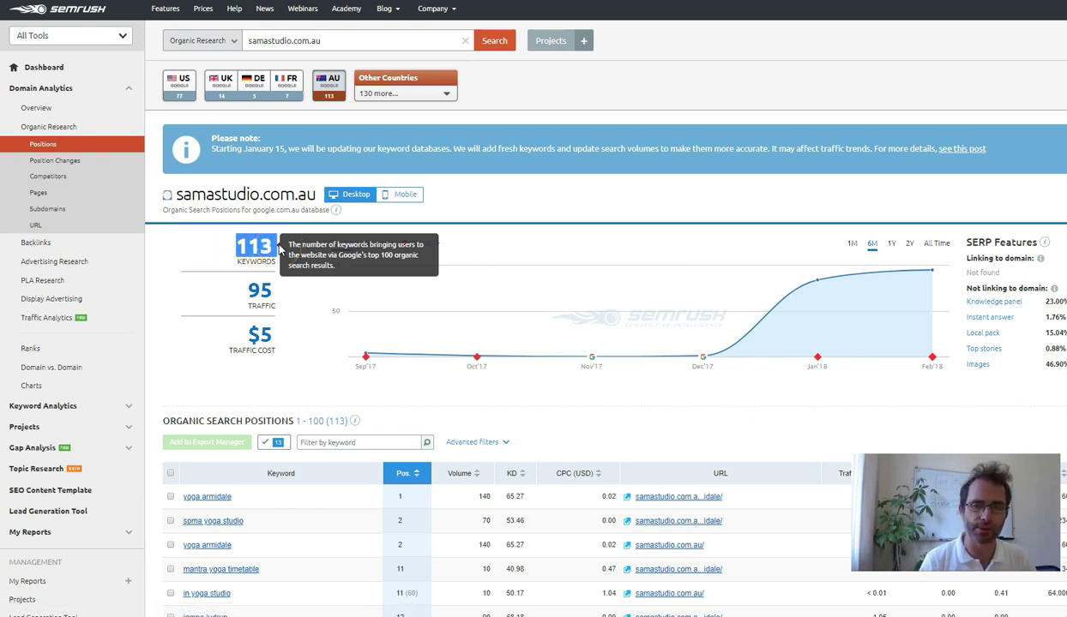
drag(246, 290, 276, 298)
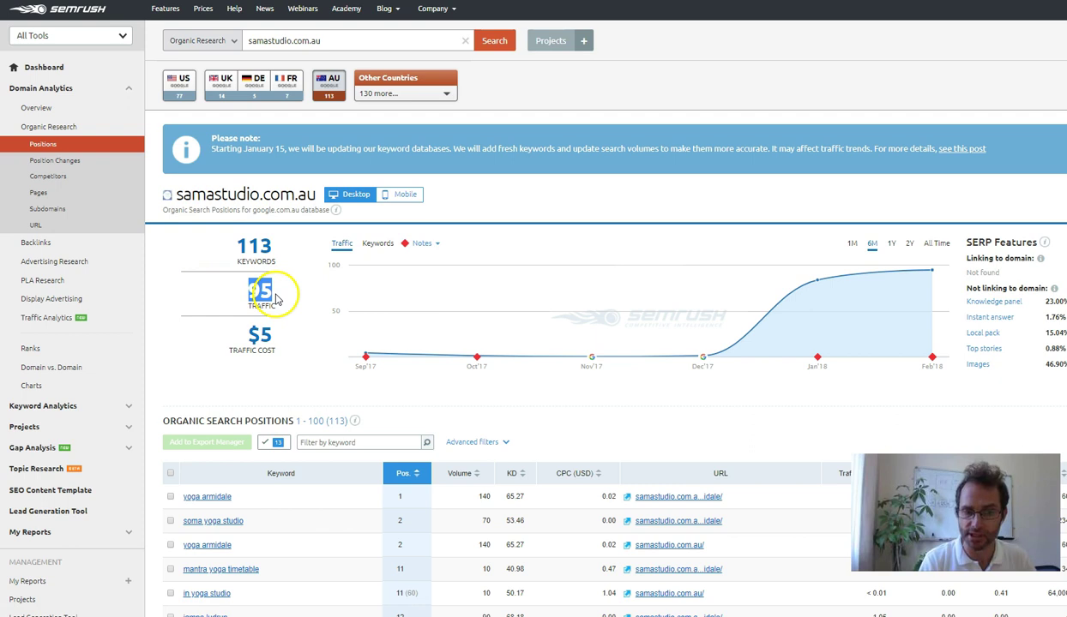
- Examine the organic keyword rankings, checking the positions and ranking pages for "yoga armidale" and "mantra yoga timetable"
scroll(495, 203, down, 2)
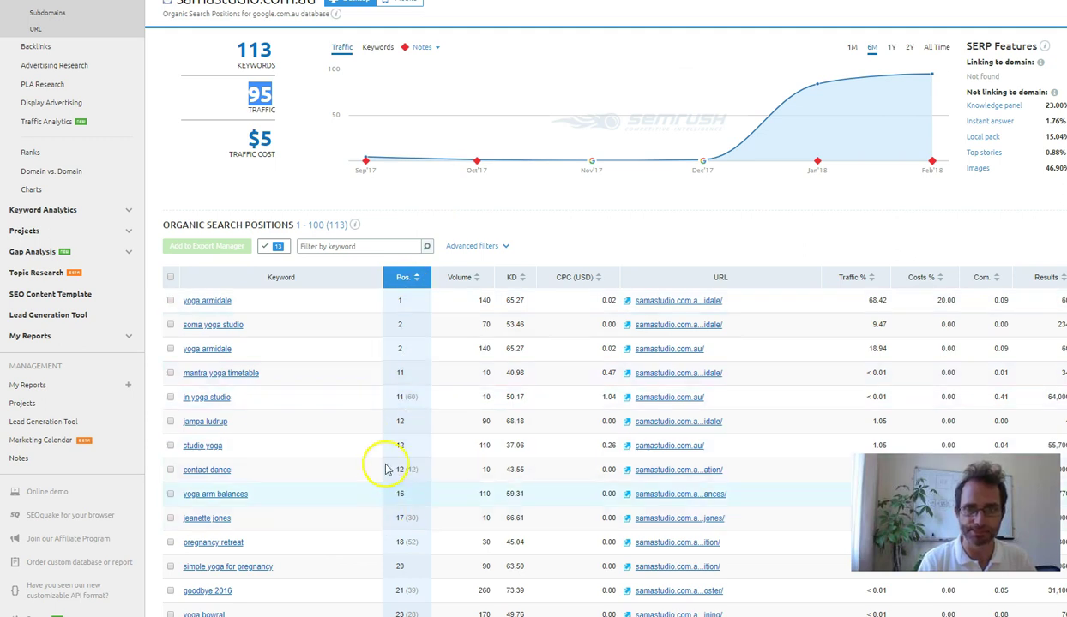
scroll(385, 469, down, 2)
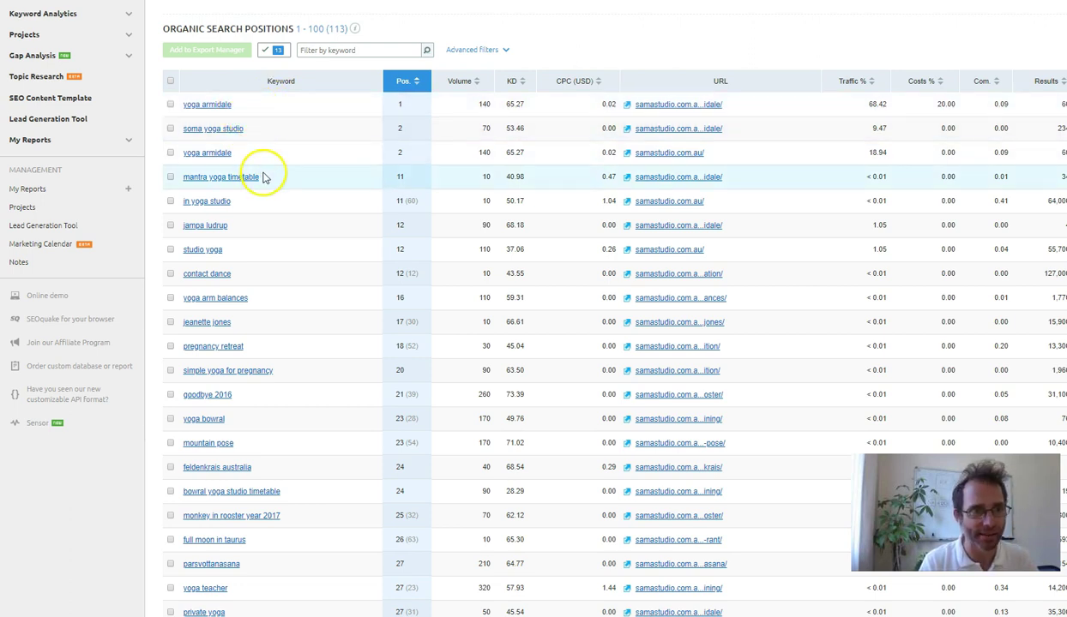
drag(232, 153, 182, 150)
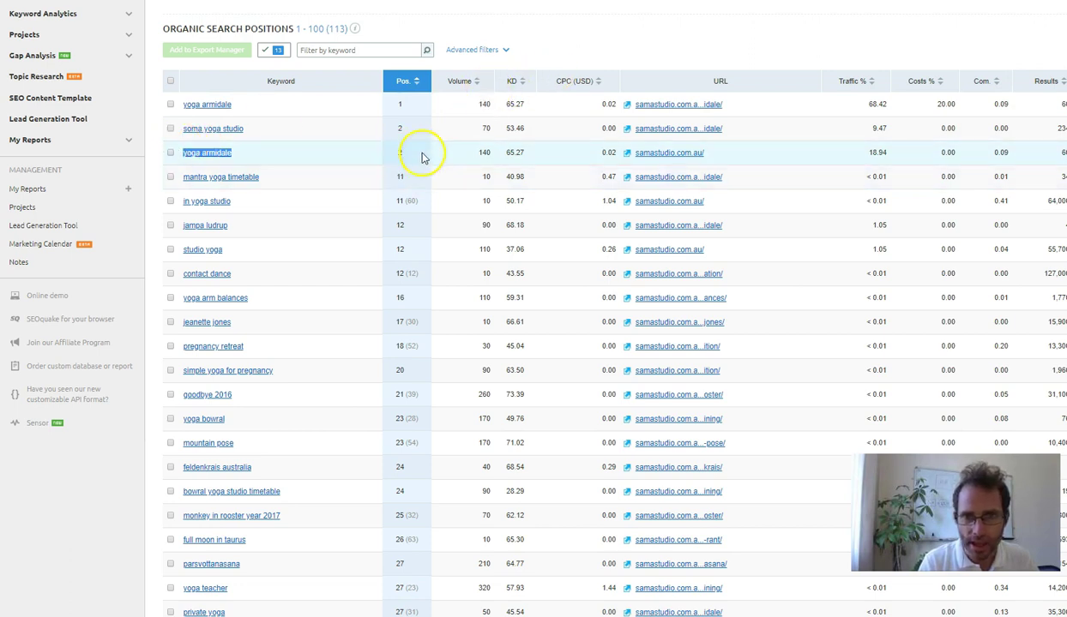
click(399, 103)
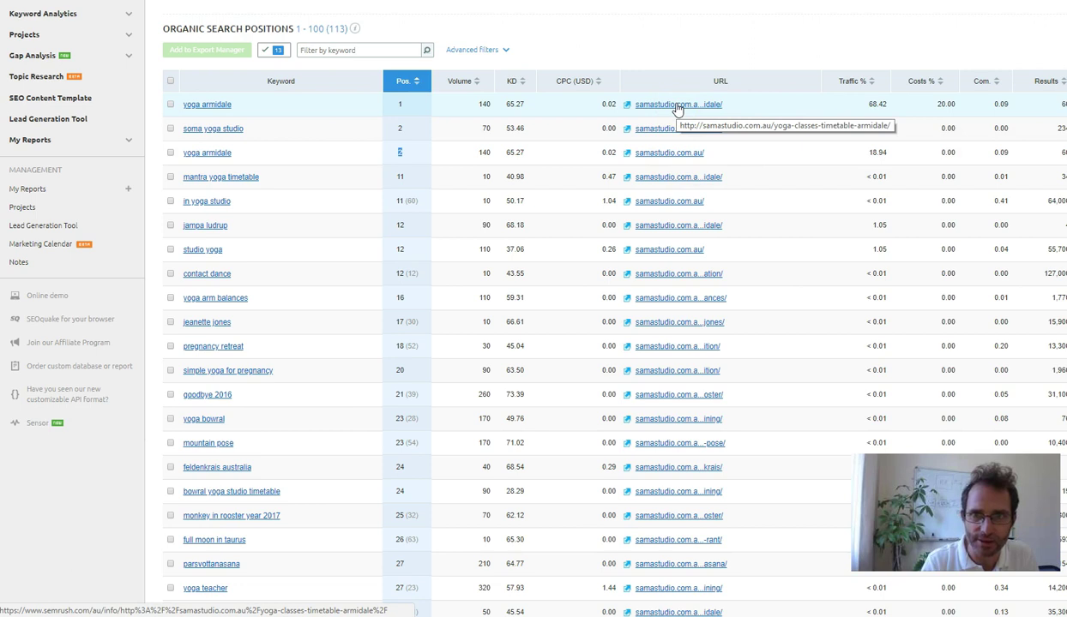
mouse_move(346, 84)
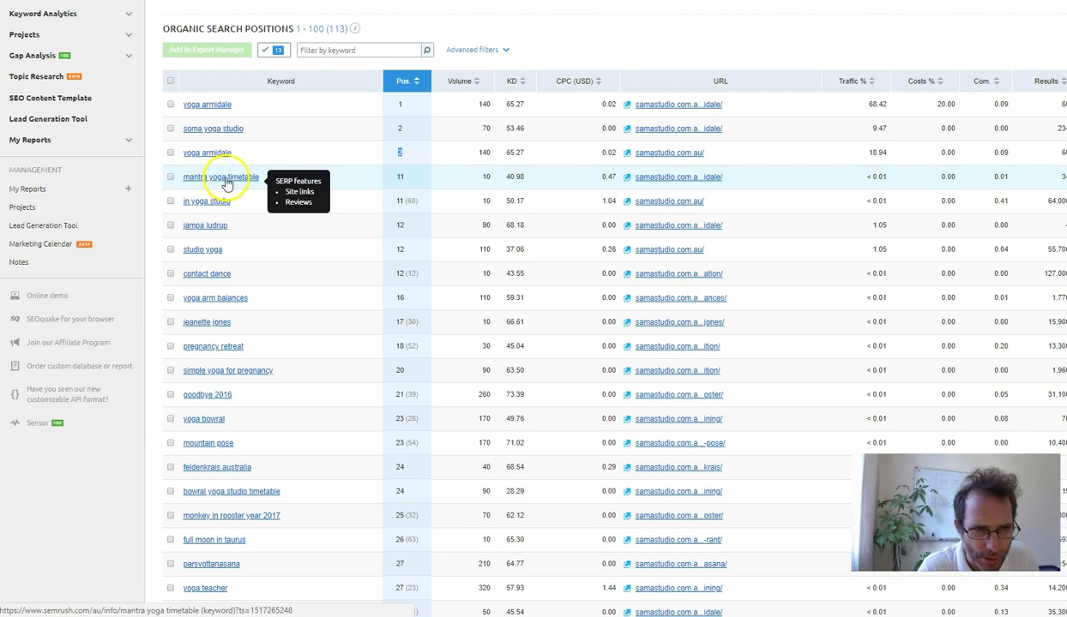
double_click(400, 177)
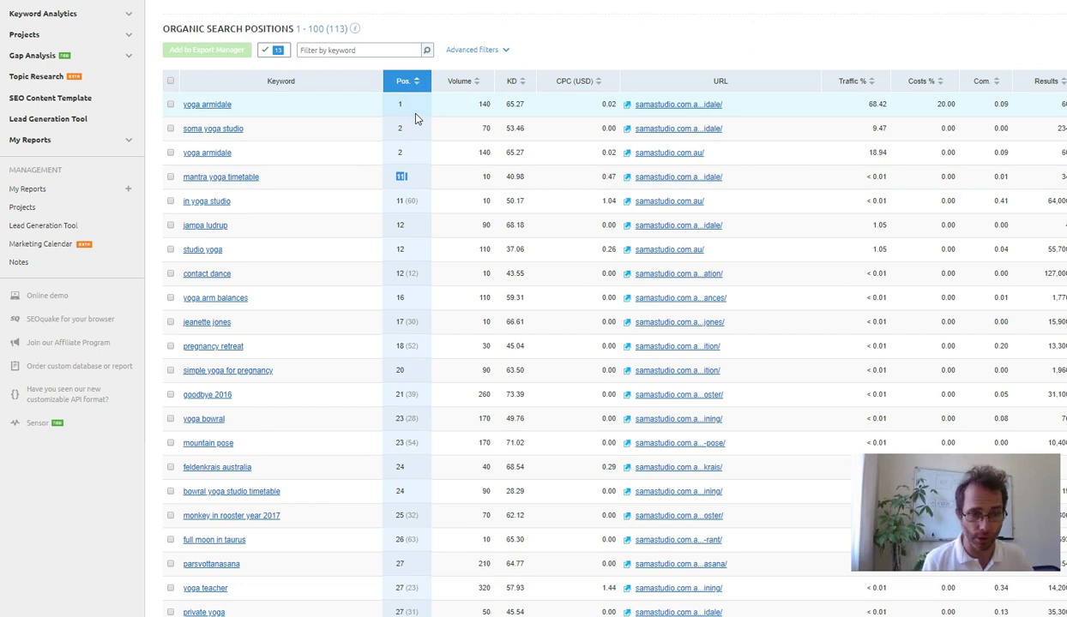
double_click(410, 186)
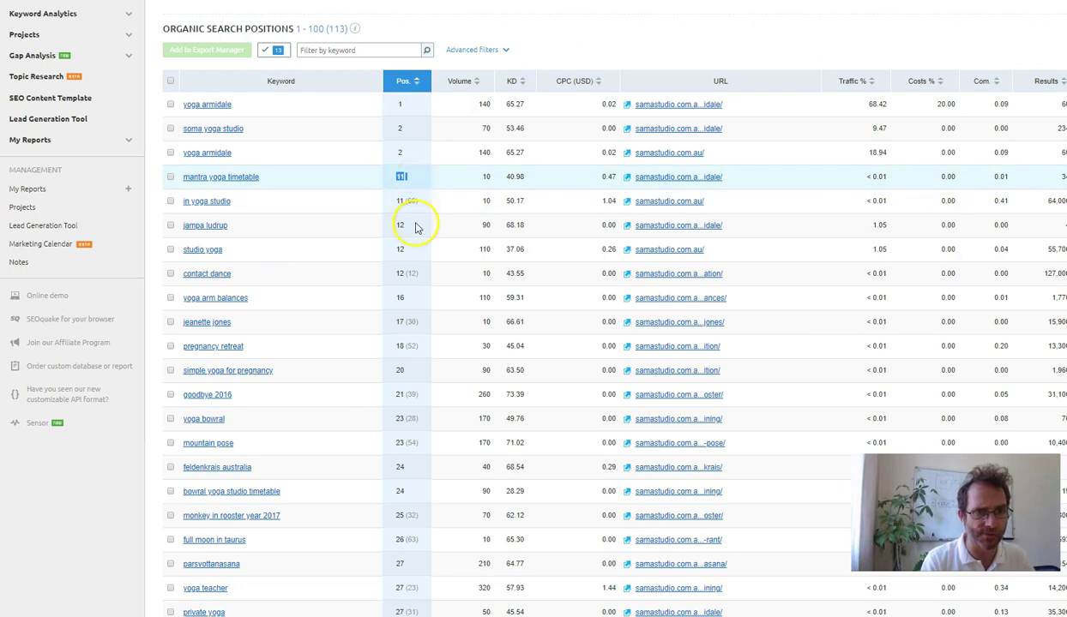
scroll(409, 115, down, 1)
scroll(410, 115, down, 2)
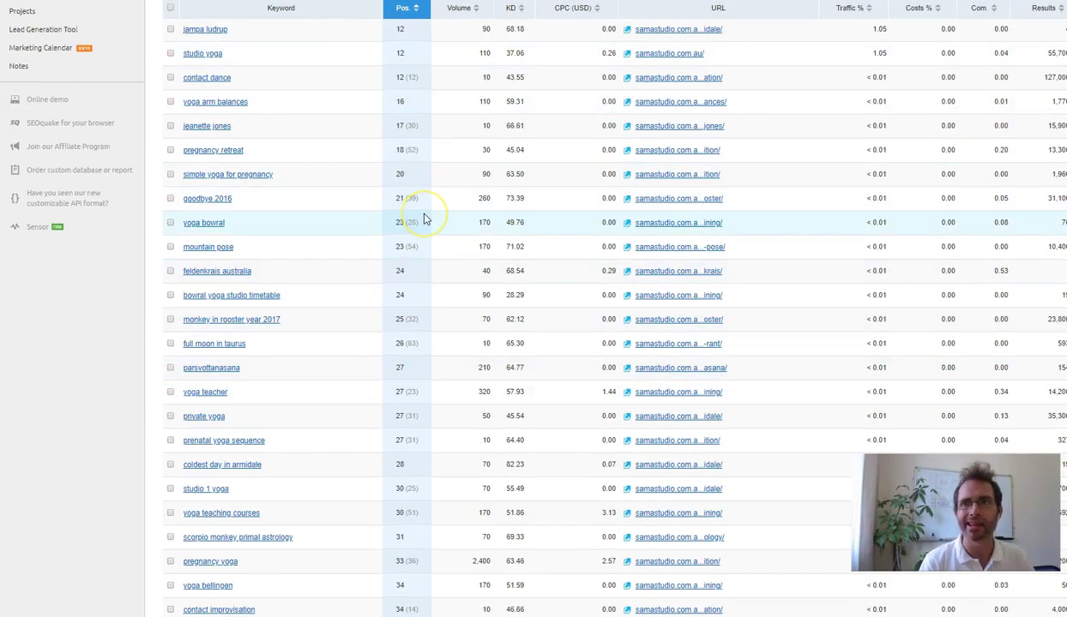
- Check the traffic share of both "yoga armidale" rankings and sort the keywords by search volume, highest first
scroll(524, 231, up, 3)
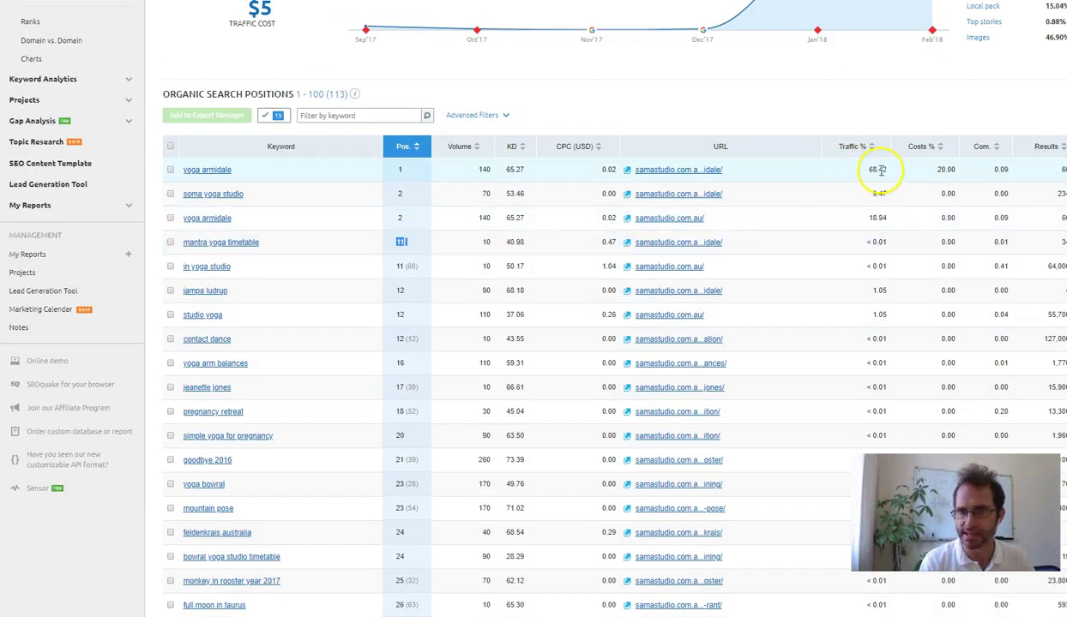
drag(865, 169, 892, 168)
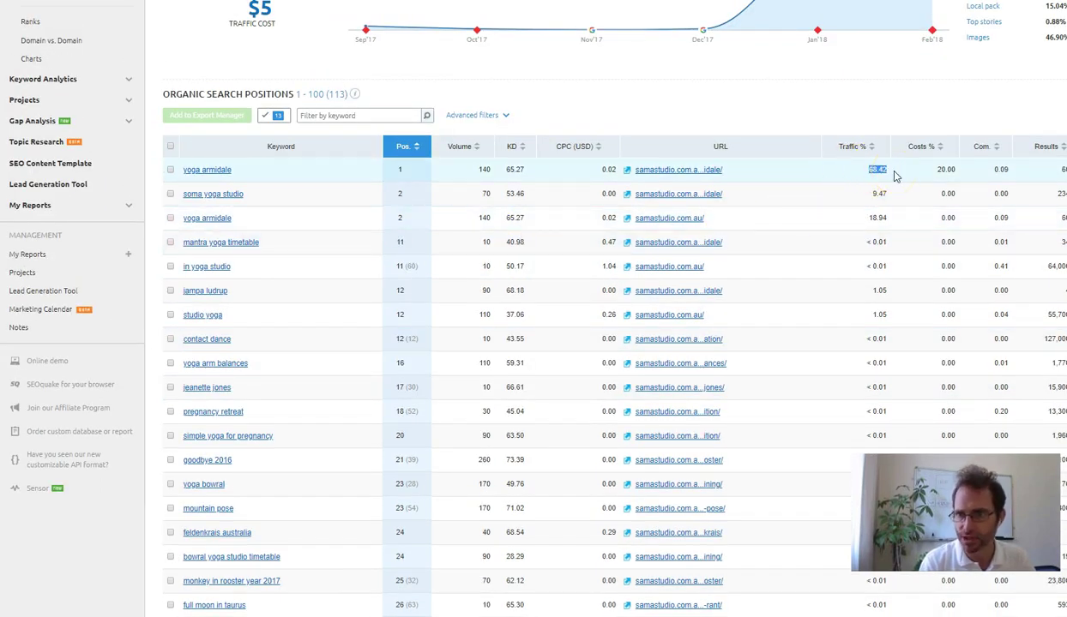
drag(860, 217, 892, 221)
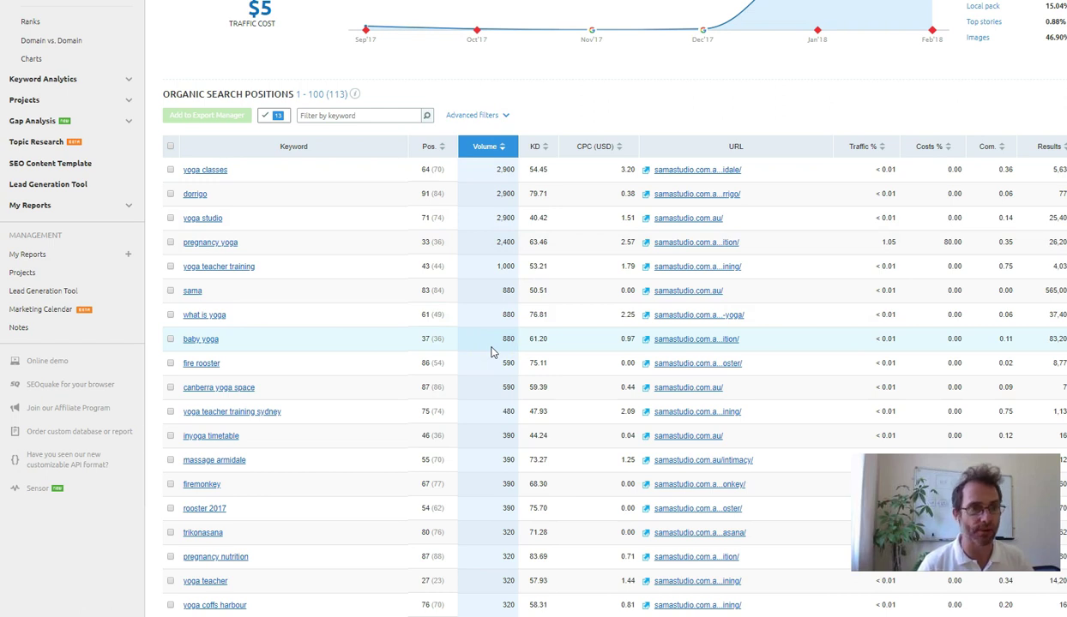
- Check the search volume and ranking position of the keyword "yoga classes"
drag(488, 167, 515, 180)
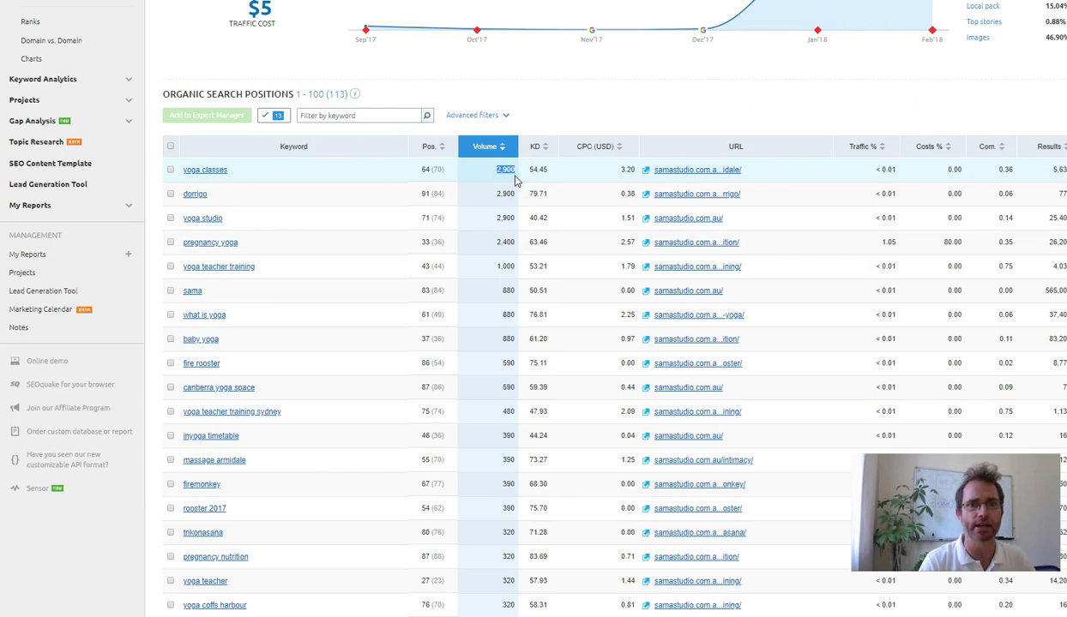
drag(229, 170, 180, 169)
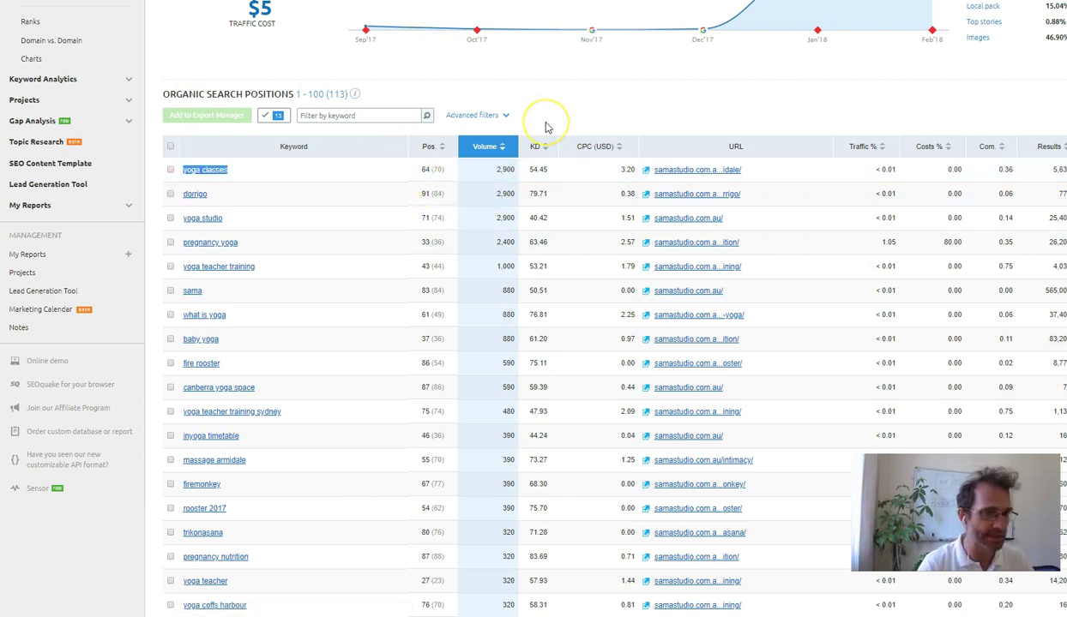
double_click(425, 170)
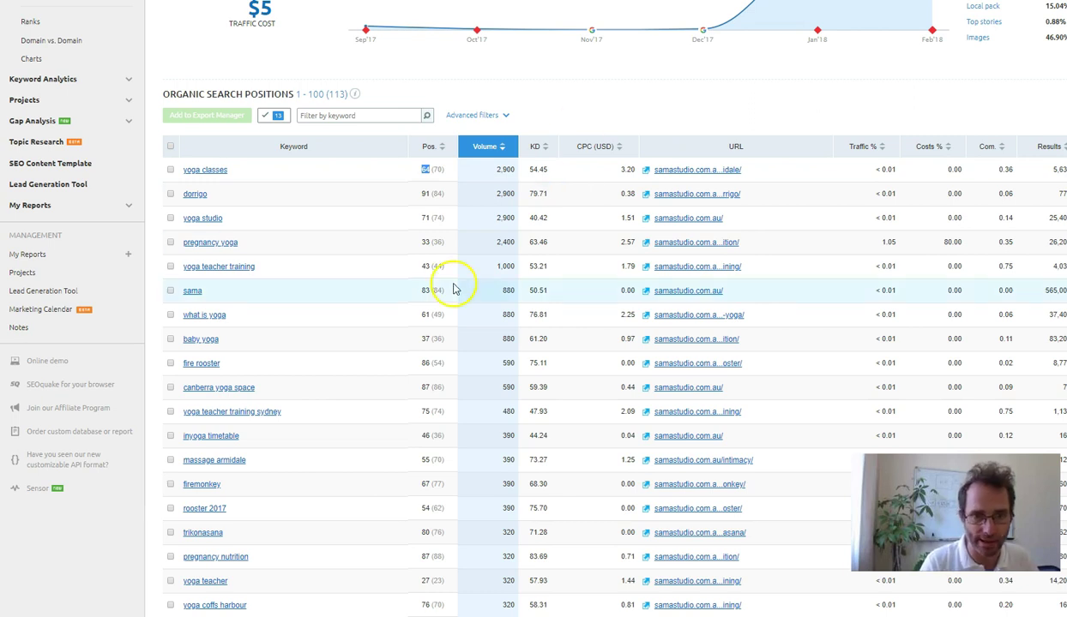
scroll(810, 114, down, 3)
scroll(621, 97, up, 2)
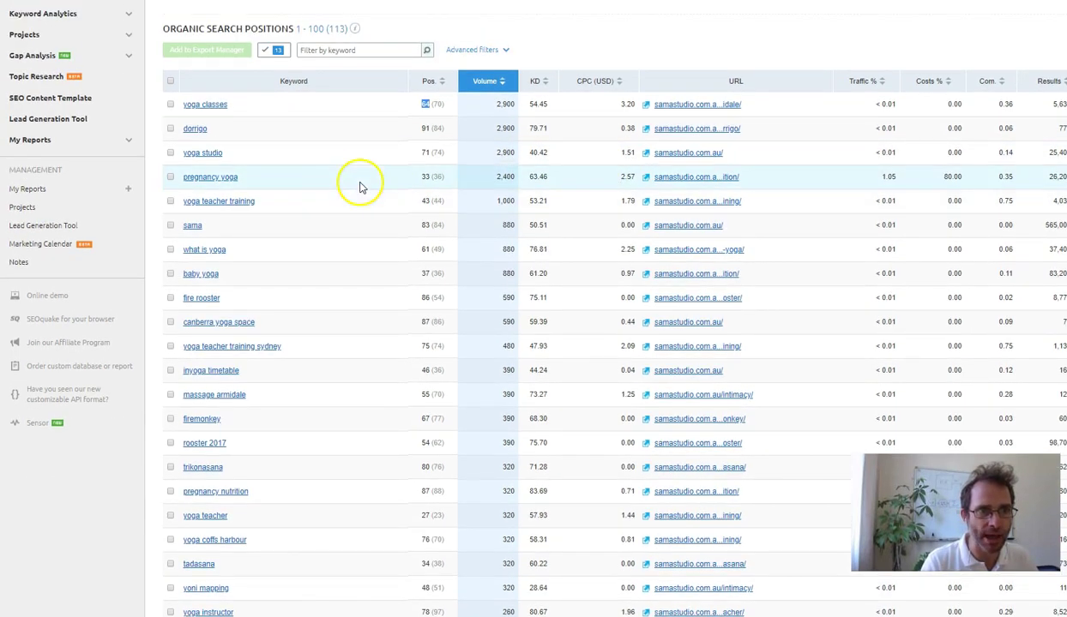
- Check the search volume and position of "pregnancy yoga" and review the other high-volume keywords
drag(283, 155, 183, 165)
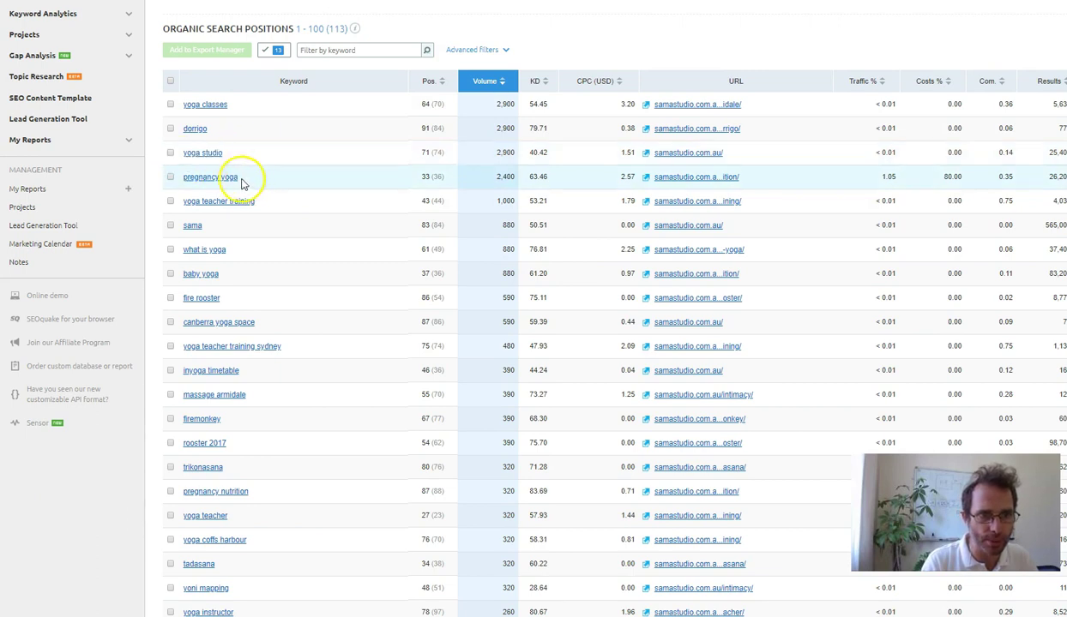
drag(250, 179, 154, 179)
click(388, 174)
double_click(502, 176)
double_click(424, 176)
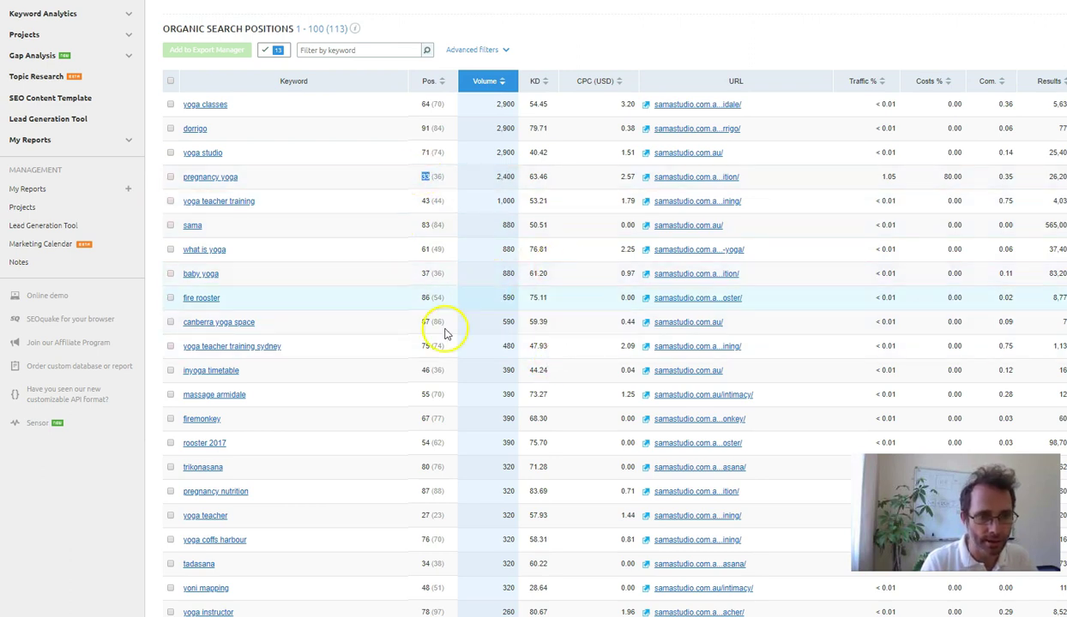
scroll(486, 381, down, 1)
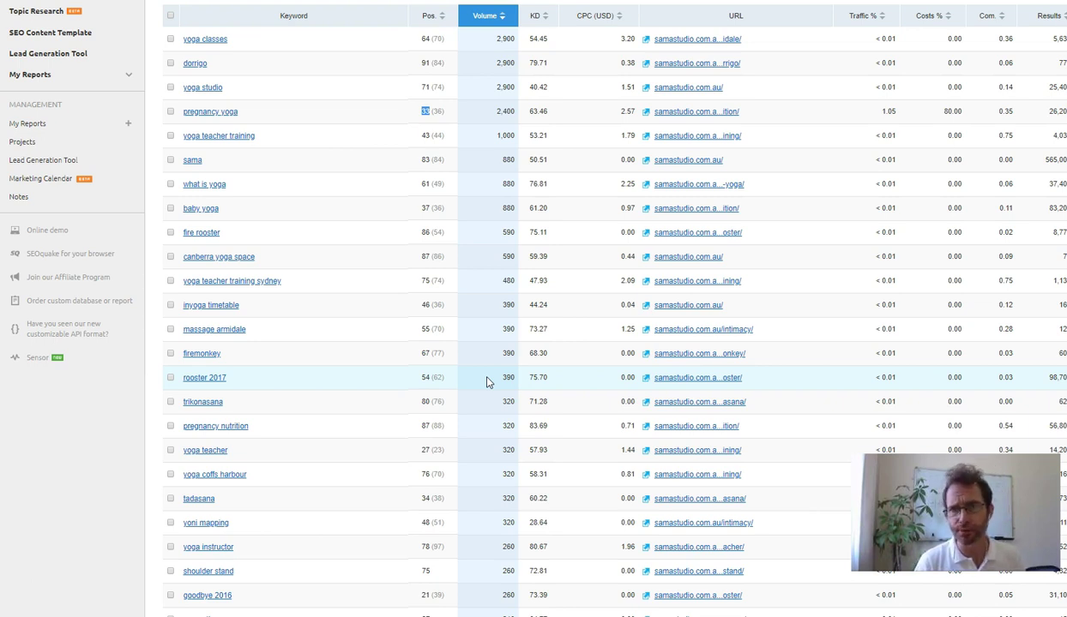
- Switch to the Google results for site:samastudio.com.au and inspect the indexed pages, including the Workshops page's URL
click(864, 2)
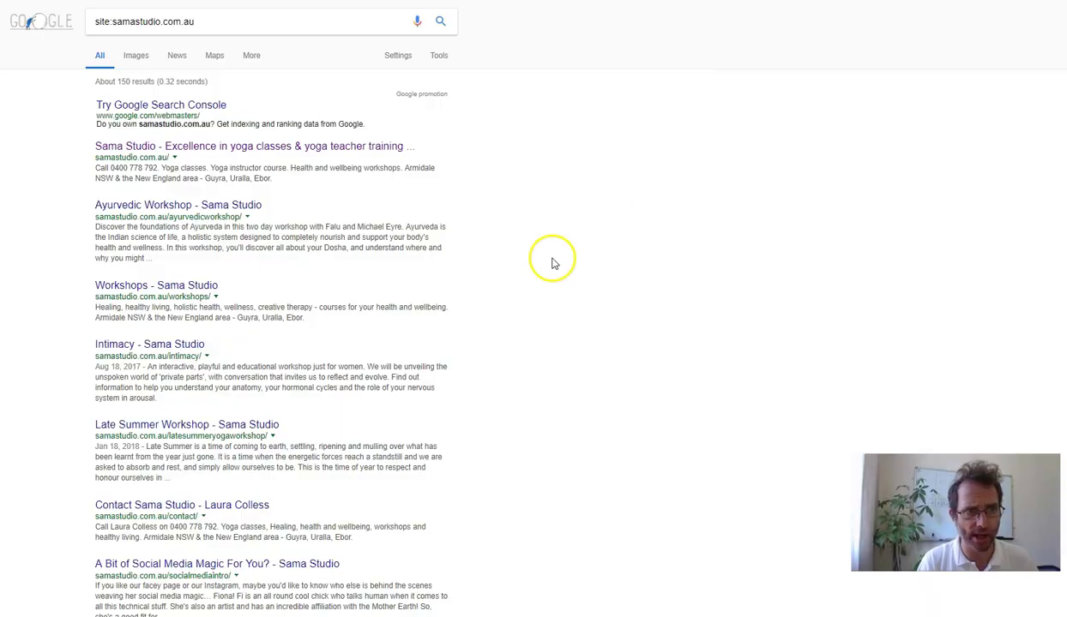
drag(113, 22, 293, 27)
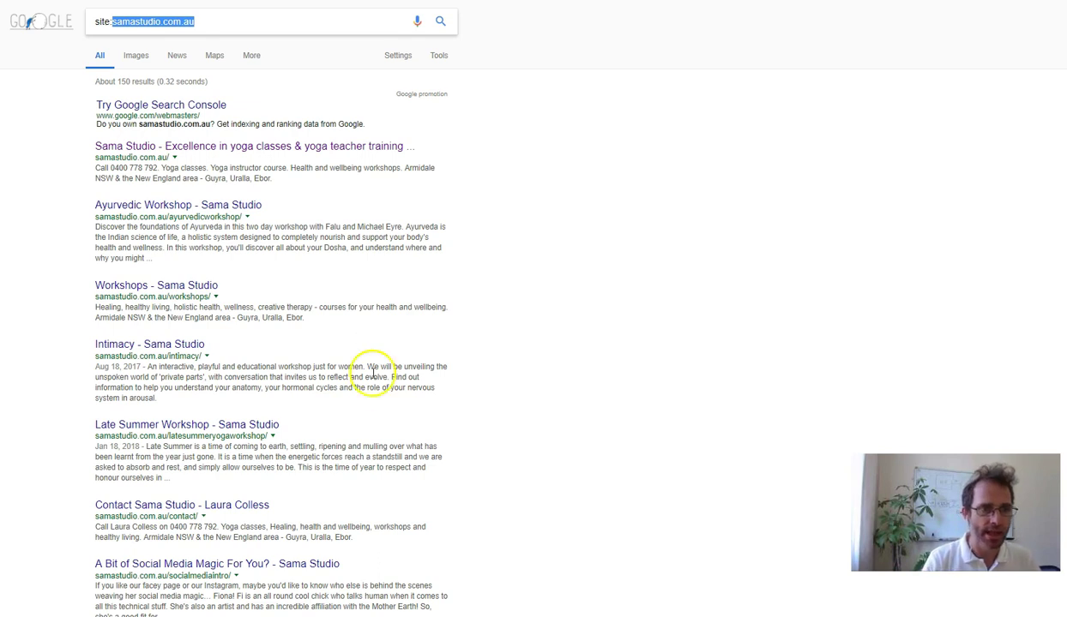
scroll(360, 399, down, 3)
scroll(360, 404, up, 3)
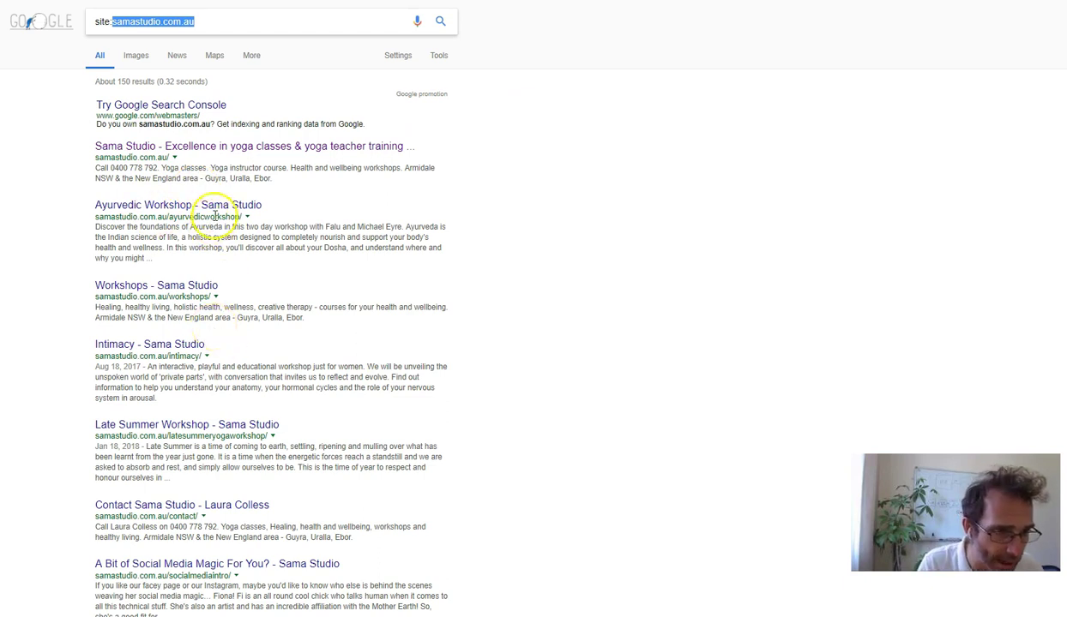
double_click(191, 296)
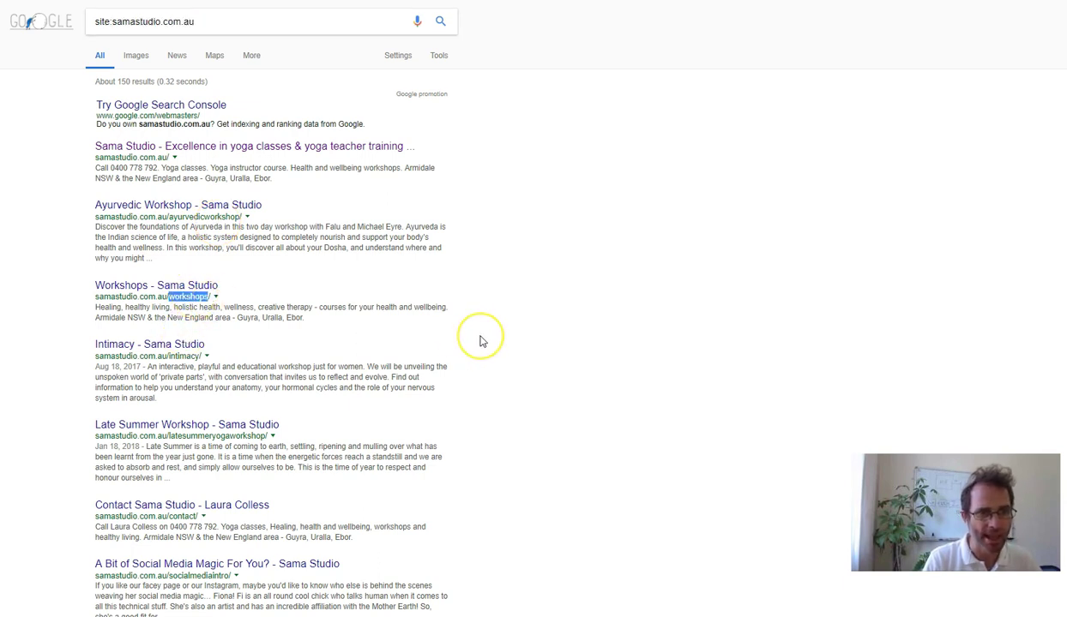
- Inspect the Late Summer Workshop page's URL and review the remaining indexed pages on the first results page
scroll(480, 341, down, 3)
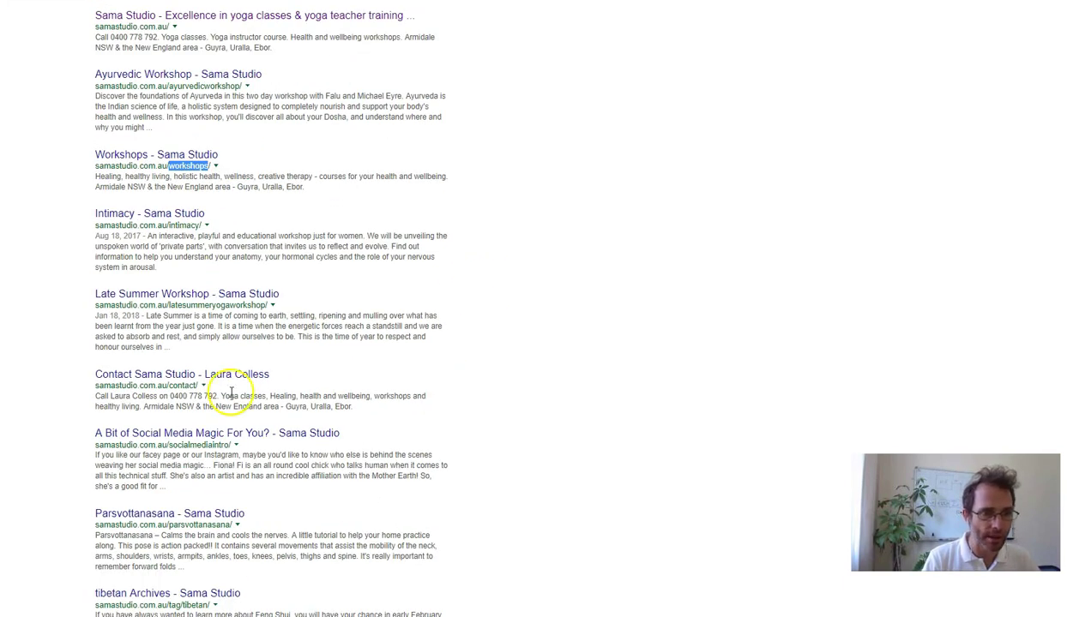
double_click(205, 305)
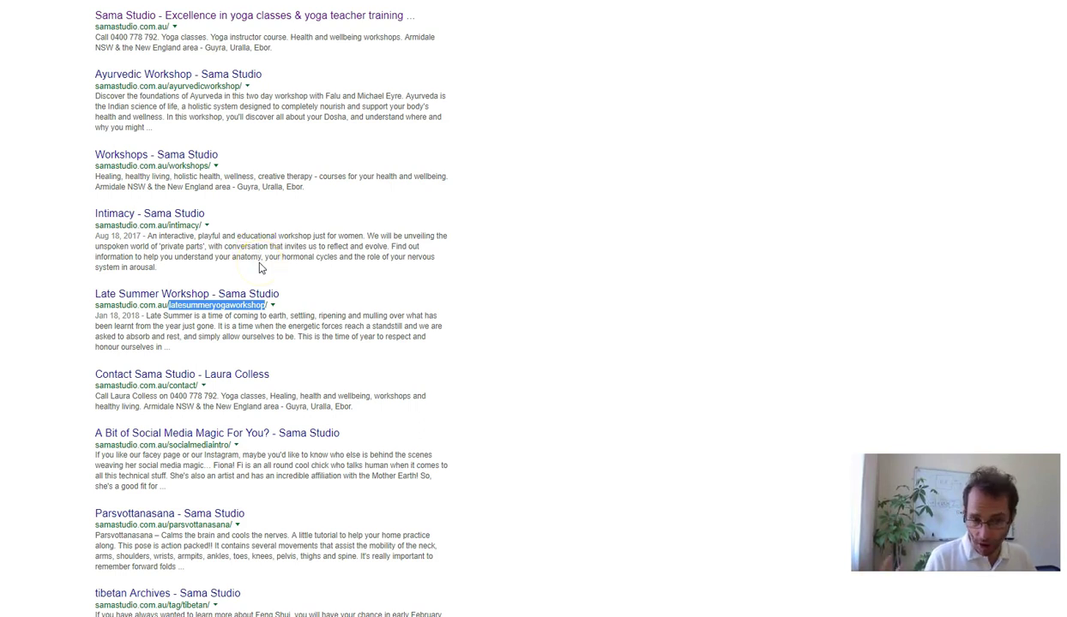
scroll(297, 269, down, 4)
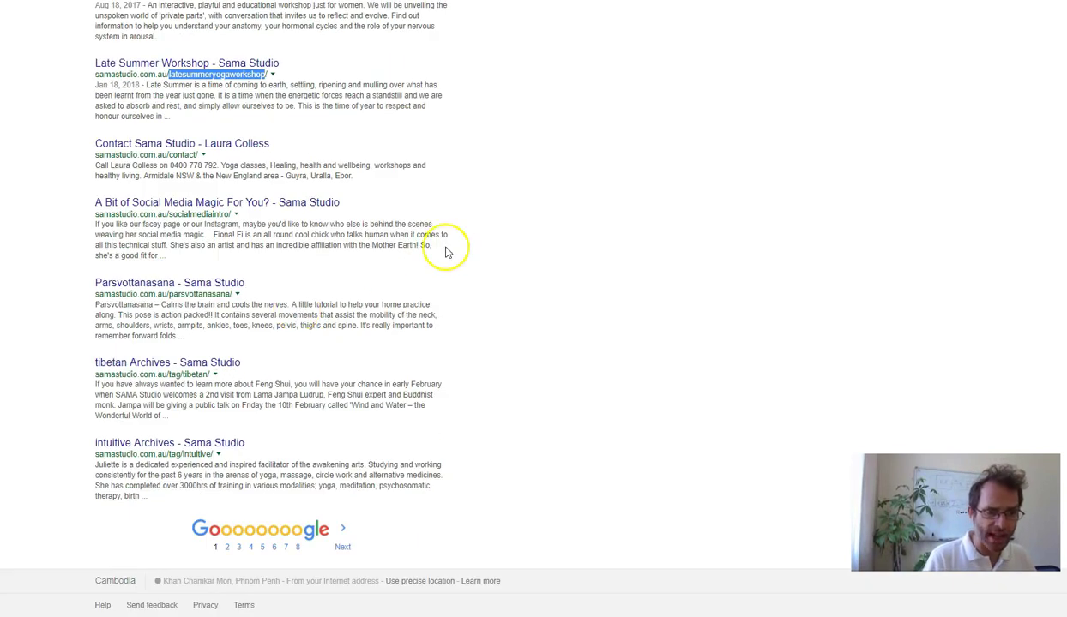
scroll(444, 252, up, 5)
scroll(444, 252, down, 4)
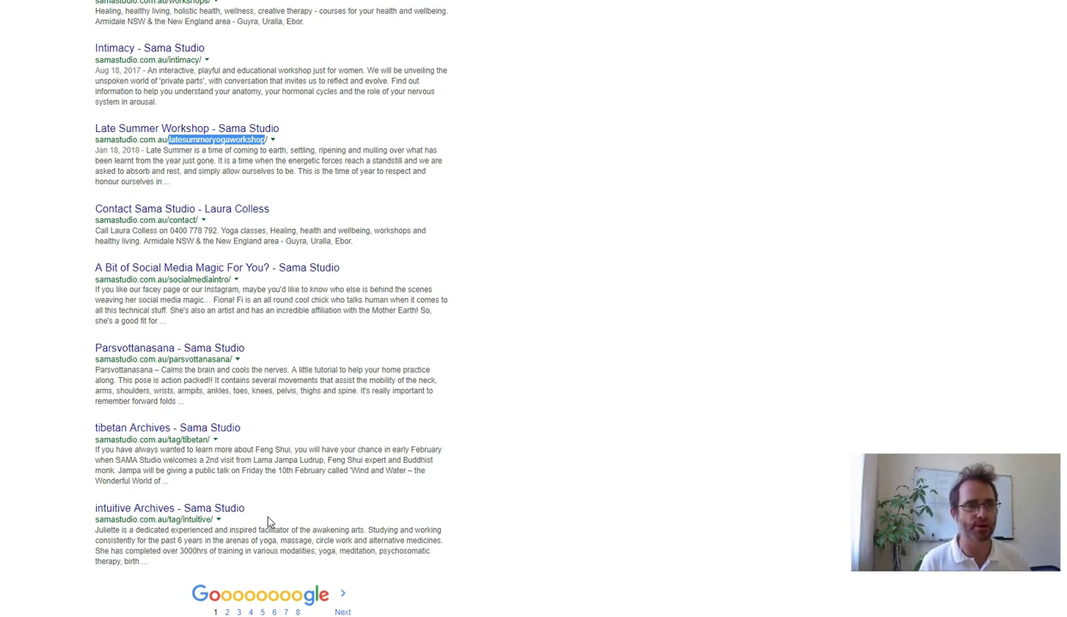
scroll(67, 552, up, 4)
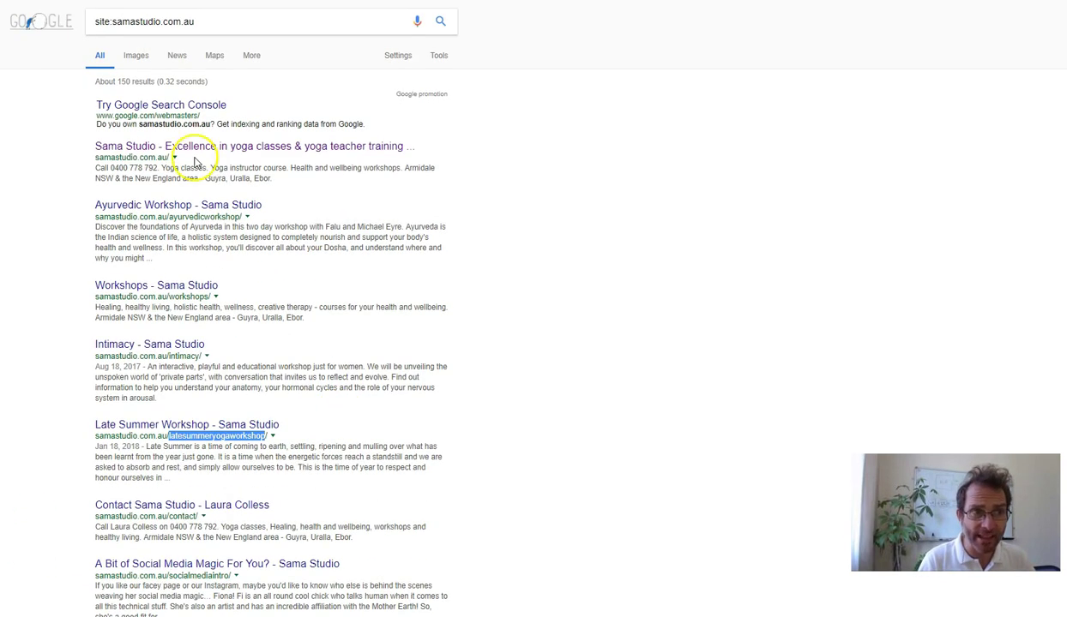
- Examine the homepage's search listing, highlighting the brand name in its title and the phone call-to-action that begins its description
drag(83, 144, 186, 162)
click(351, 181)
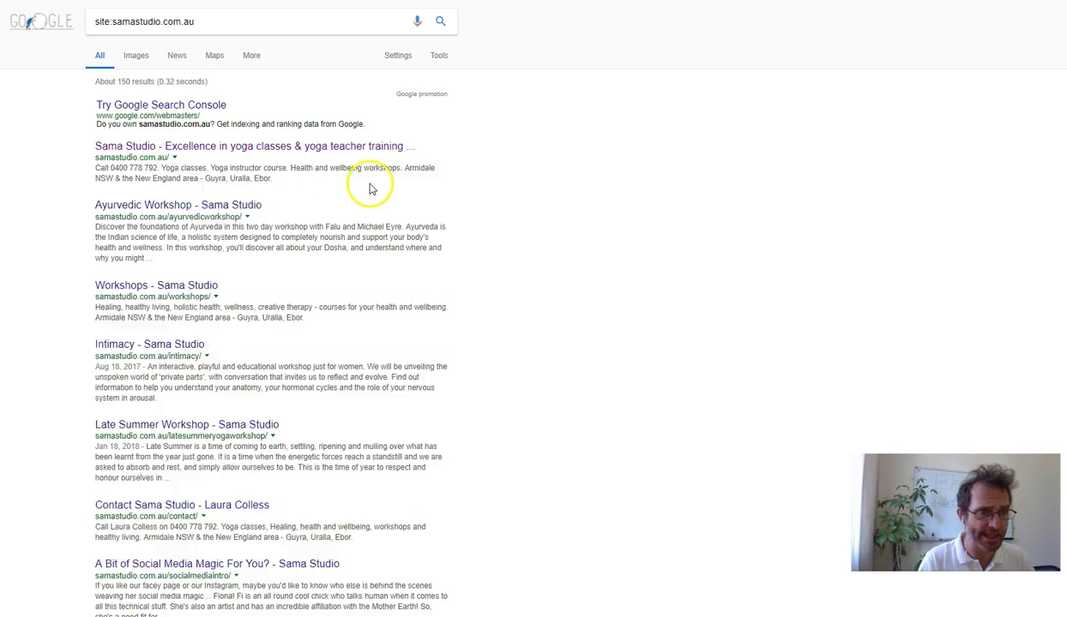
drag(91, 147, 155, 145)
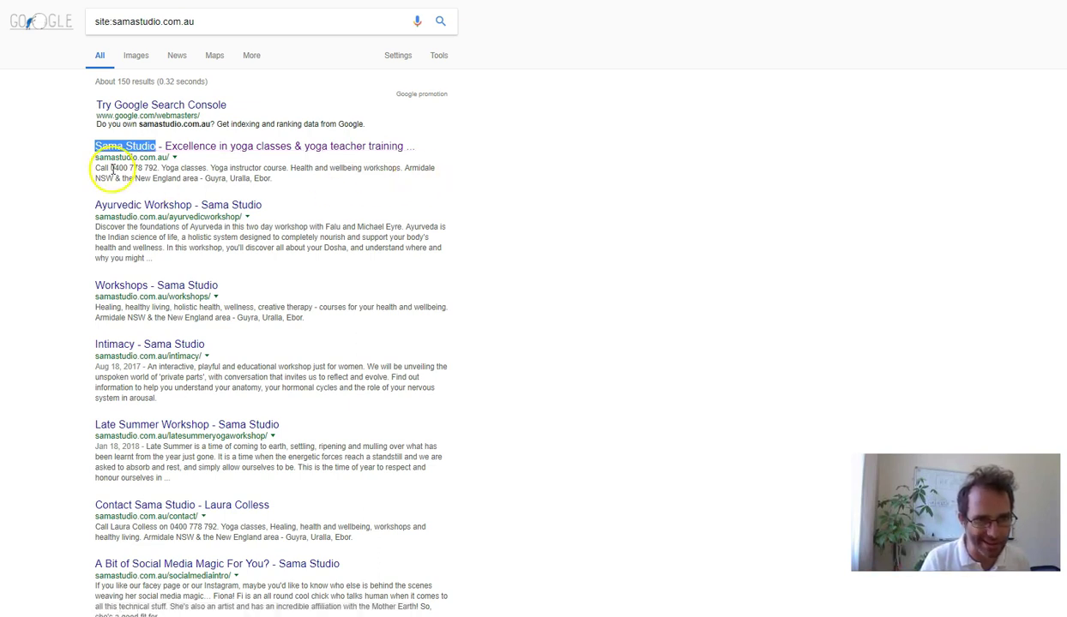
drag(89, 172, 157, 168)
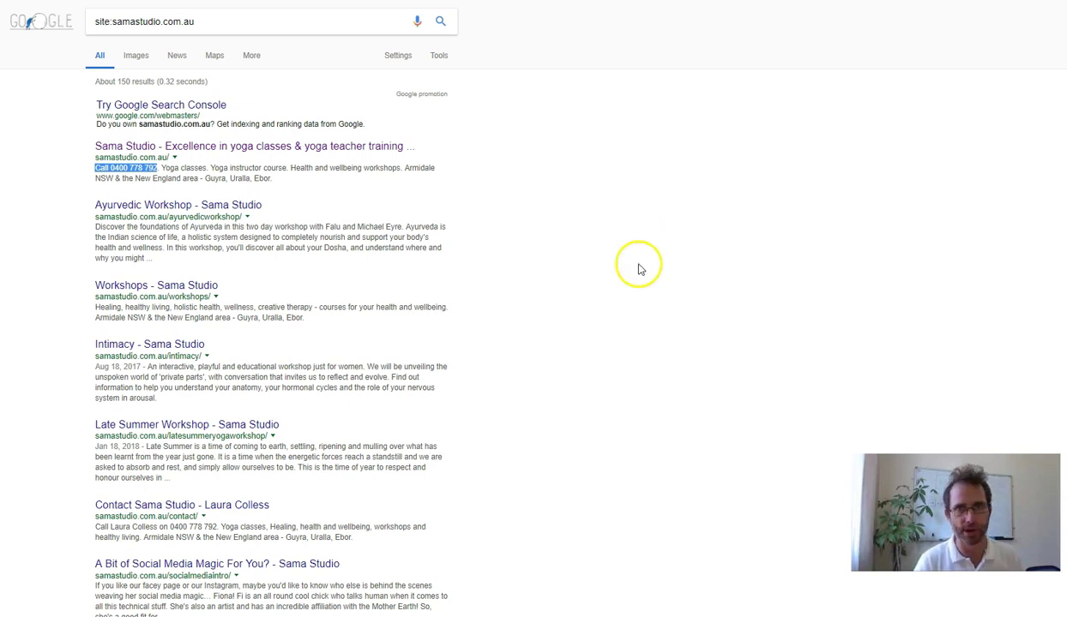
- Review the remaining indexed pages on the first and second results pages and advance to the third results page
scroll(566, 257, down, 4)
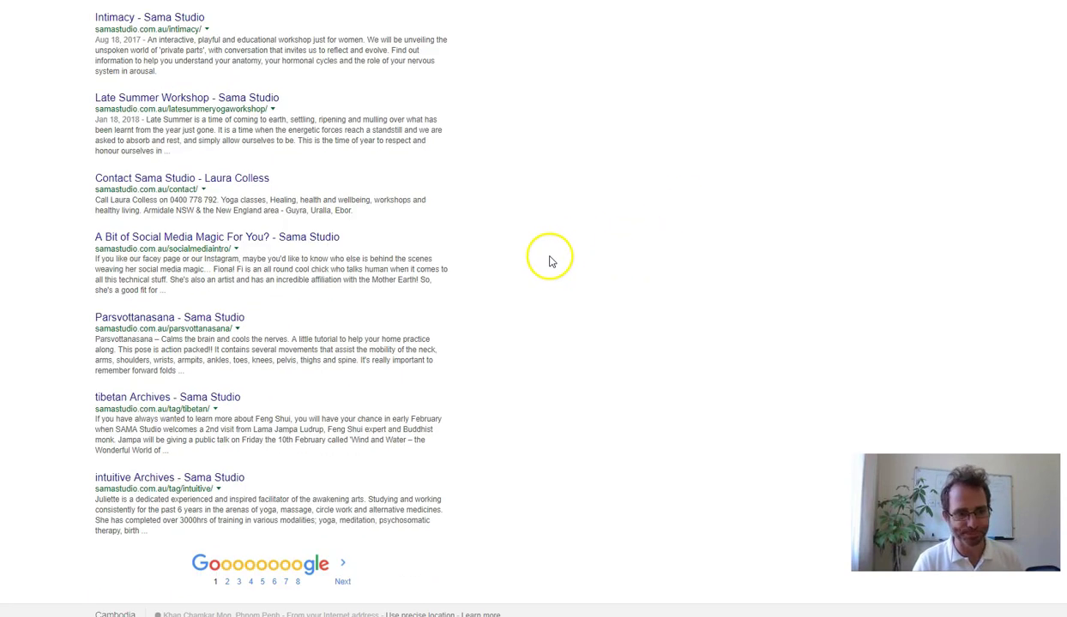
click(336, 586)
scroll(545, 286, down, 5)
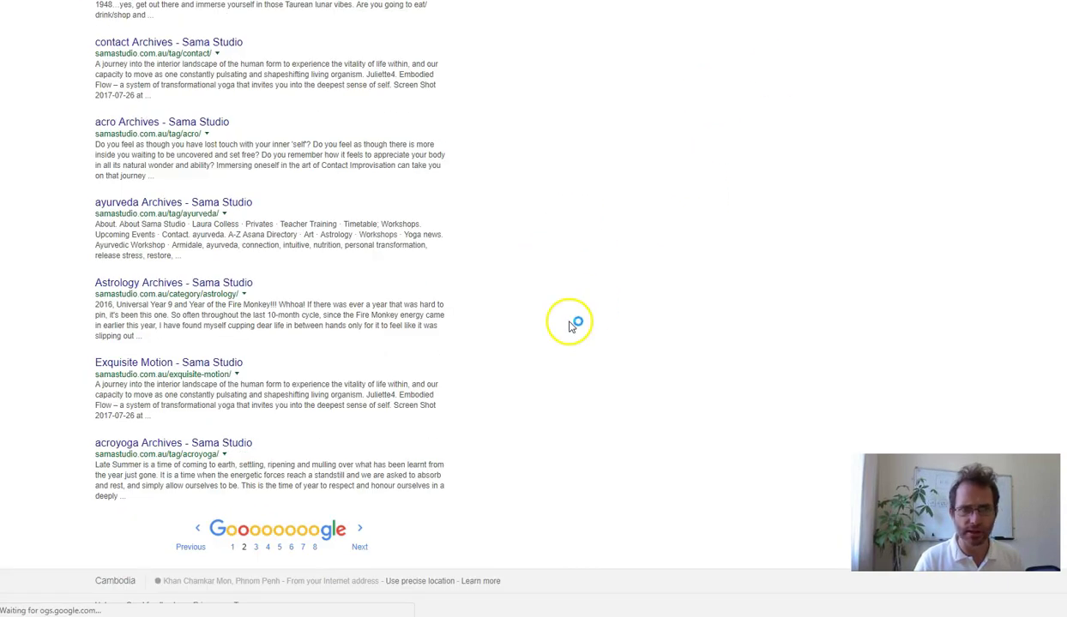
click(360, 542)
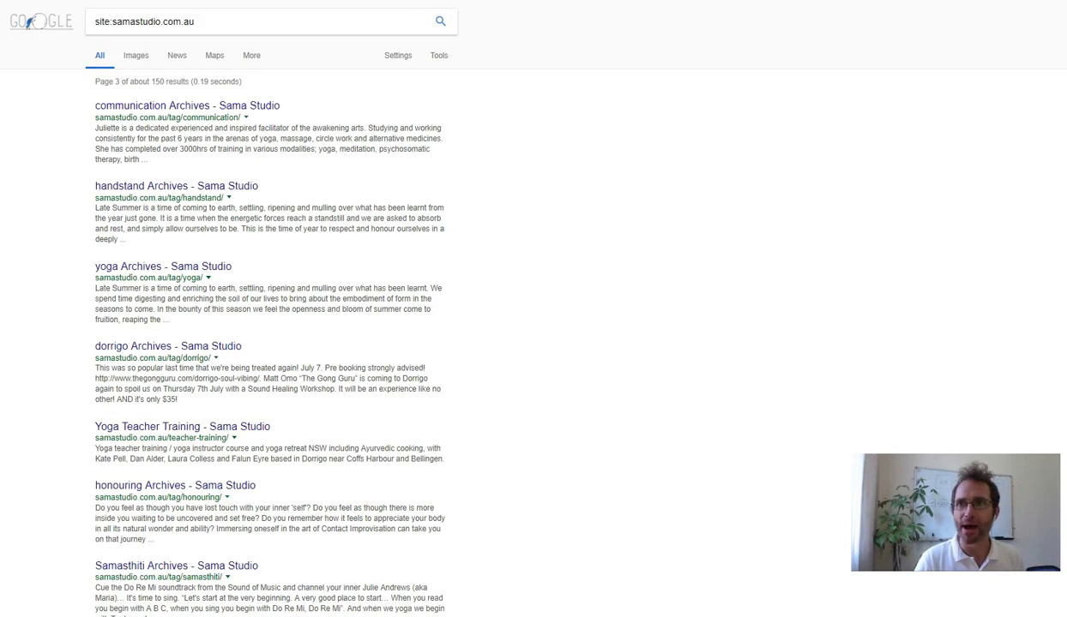